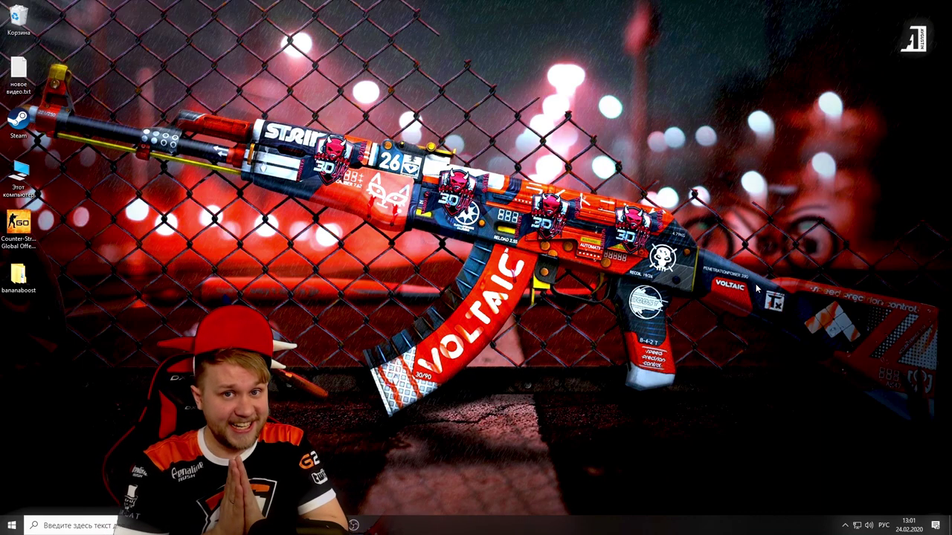
Step: Copy autoexec.cfg, config.cfg and video.txt from the Recommended folder under Configs to install in the desktop bananaboost folder
double_click(19, 275)
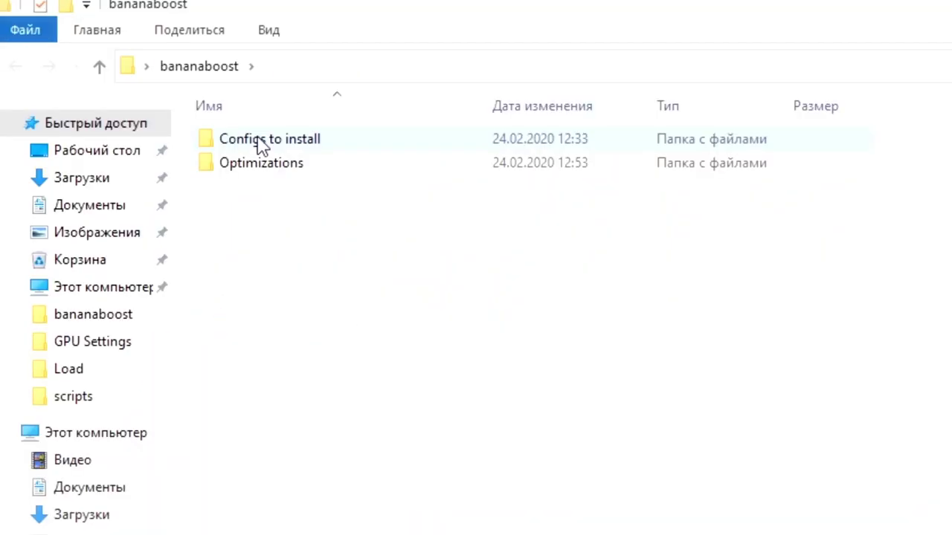
double_click(261, 141)
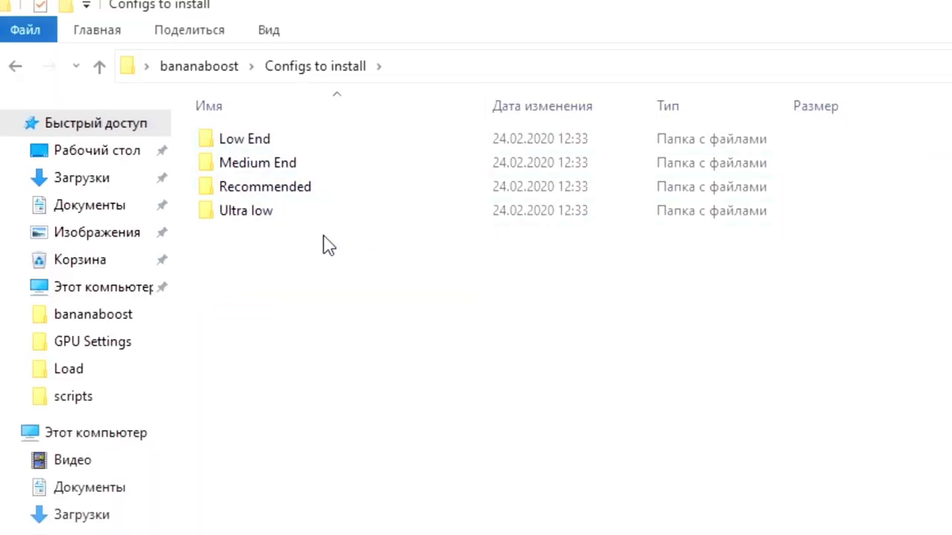
double_click(263, 190)
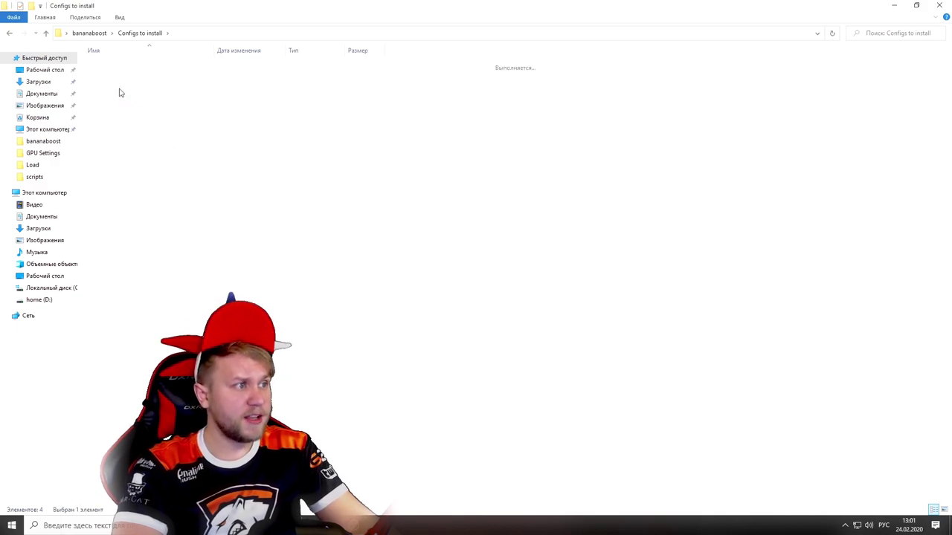
left_click_drag(120, 130, 114, 65)
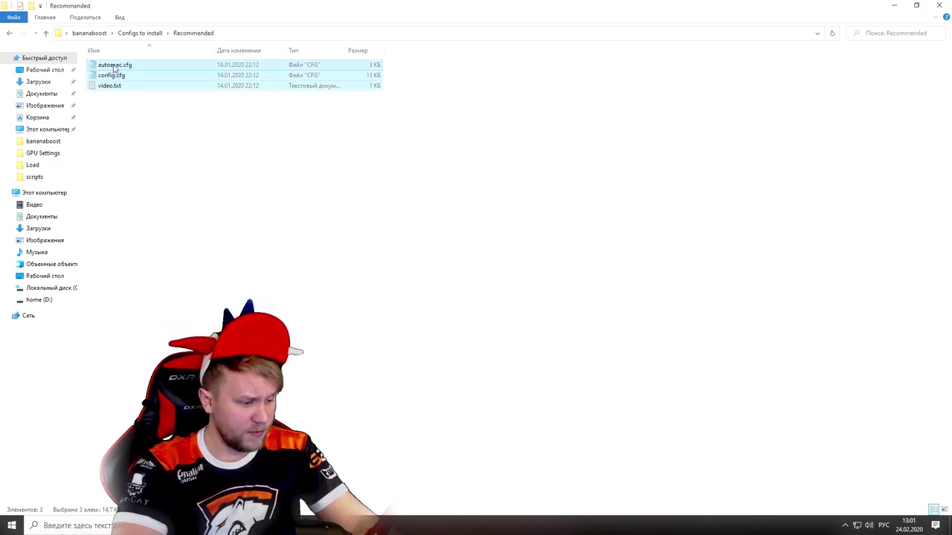
Step: Go to the account's 730\local\cfg folder inside C:\Program Files (x86)\Steam\userdata
left_click(58, 290)
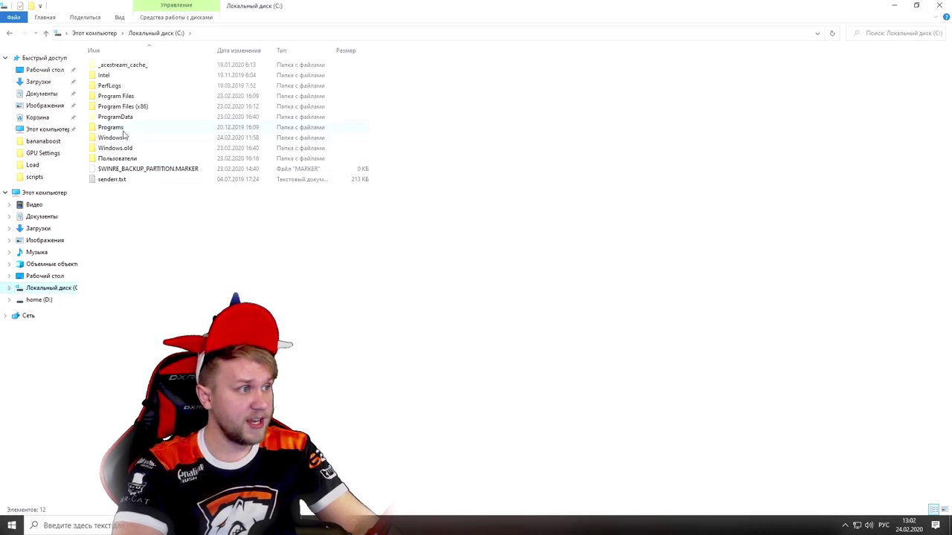
double_click(132, 106)
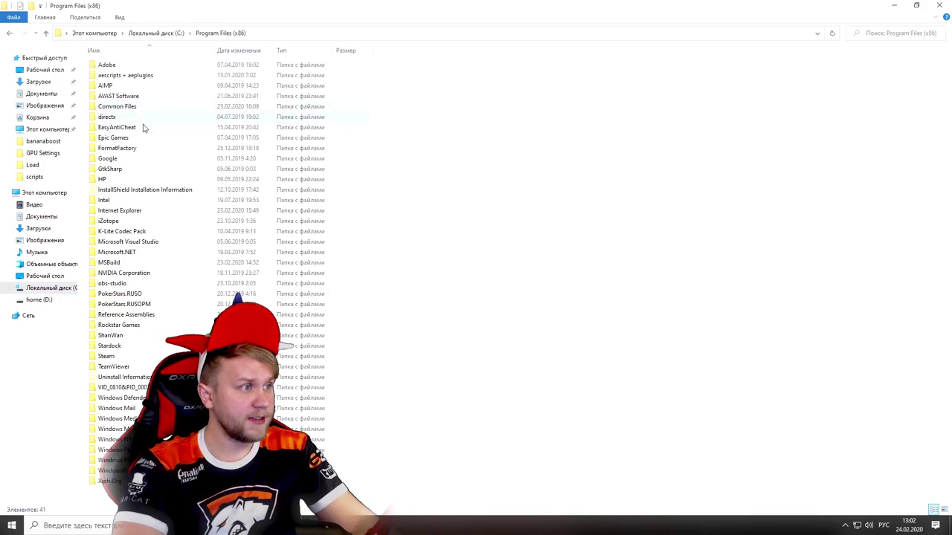
double_click(122, 356)
double_click(110, 305)
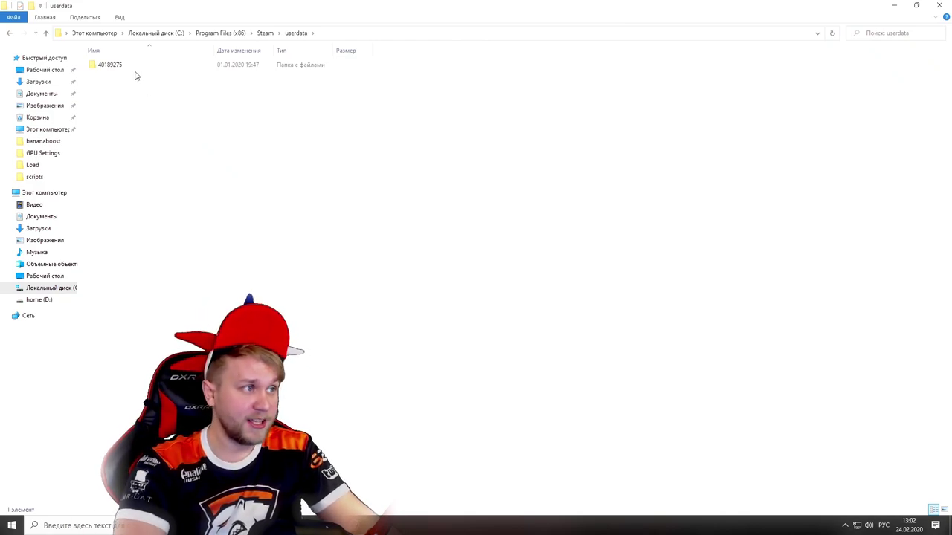
double_click(111, 64)
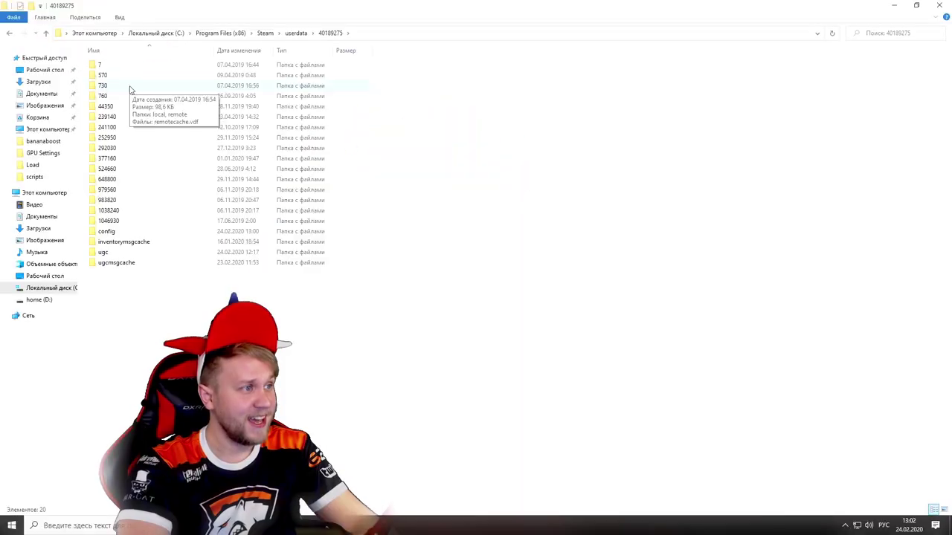
double_click(127, 87)
double_click(119, 66)
left_click(118, 67)
double_click(118, 68)
Step: Paste the three copied config files into the cfg folder, replace the existing ones, and close the window
key("ctrl+v")
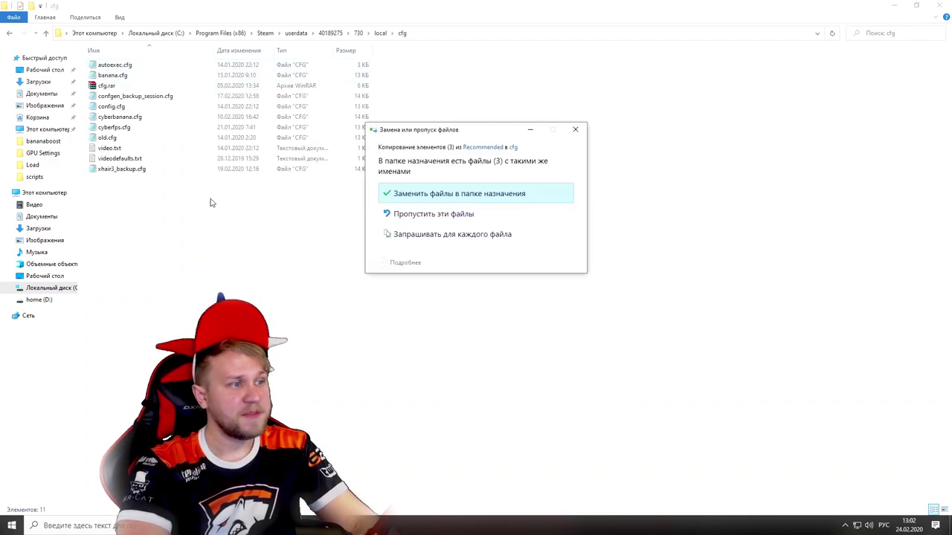
left_click(473, 194)
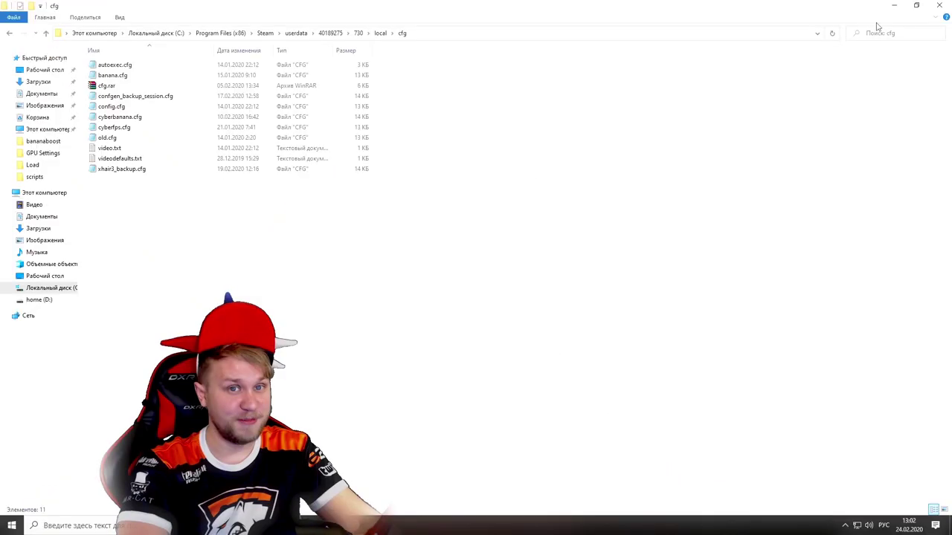
left_click(938, 6)
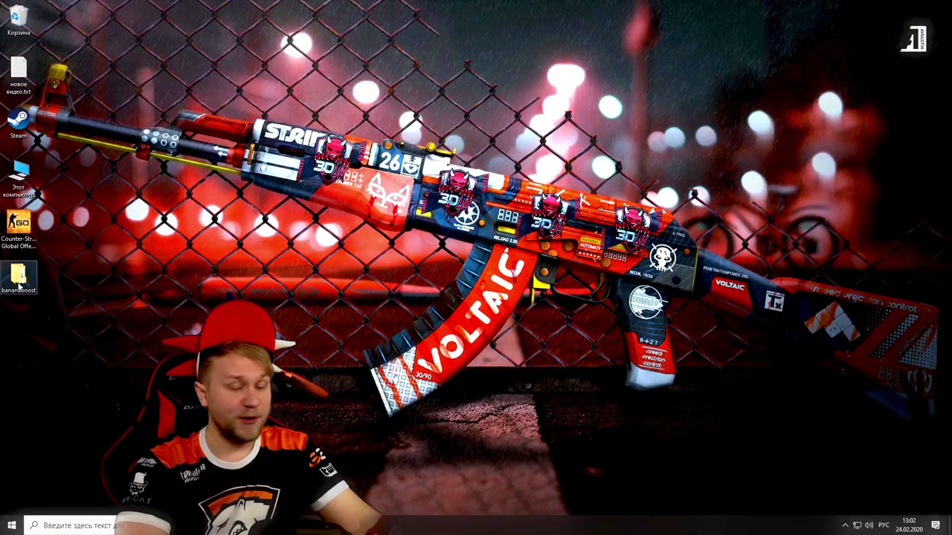
Step: Merge CsgoNormalPriority.reg from bananaboost's Optimizations\CSGO exe priority folder into the registry
double_click(19, 279)
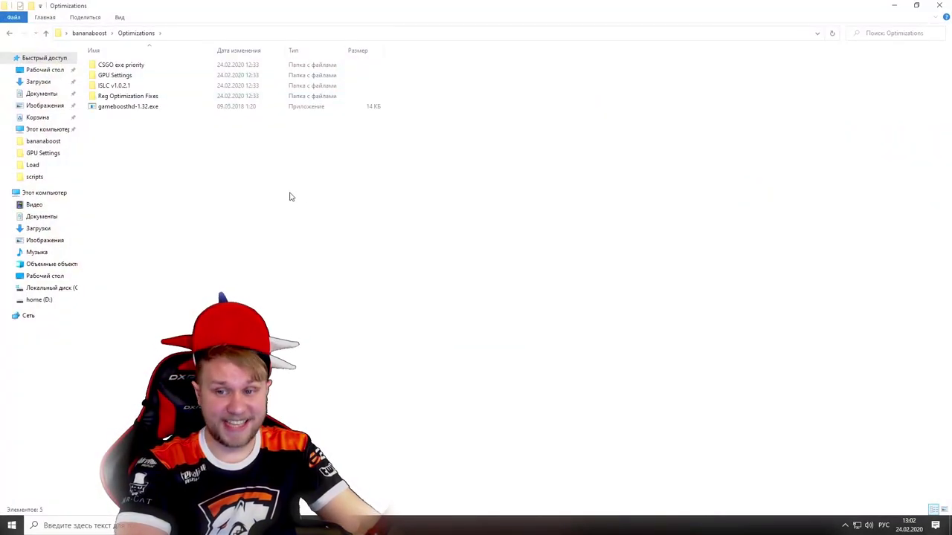
double_click(119, 64)
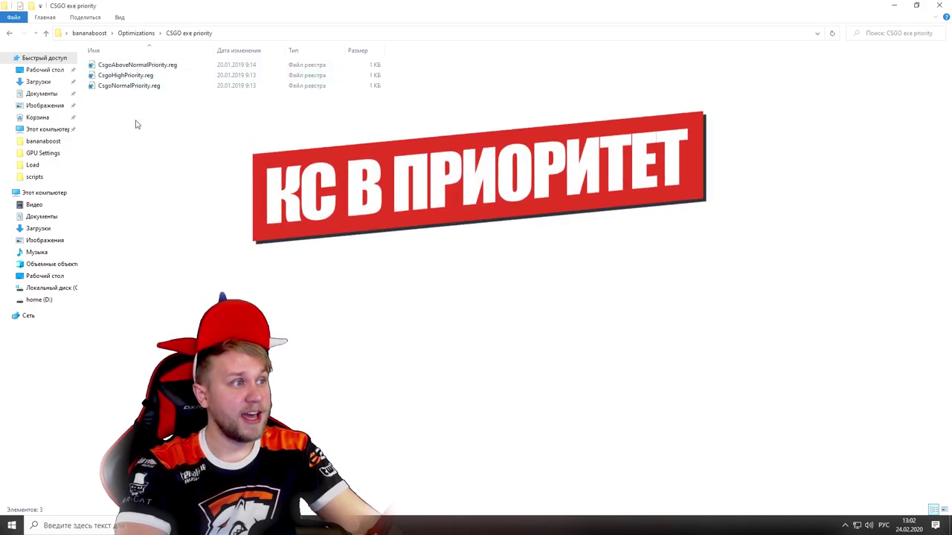
double_click(151, 67)
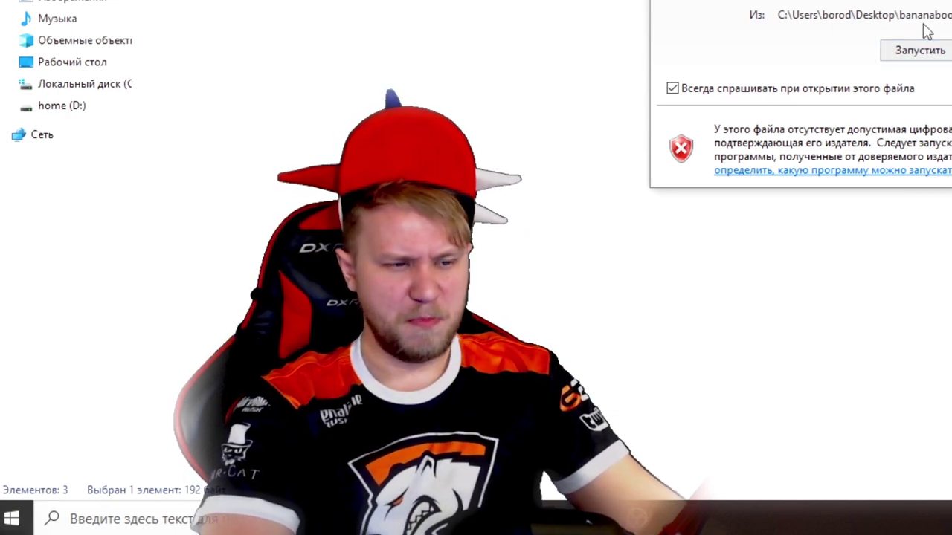
left_click(905, 48)
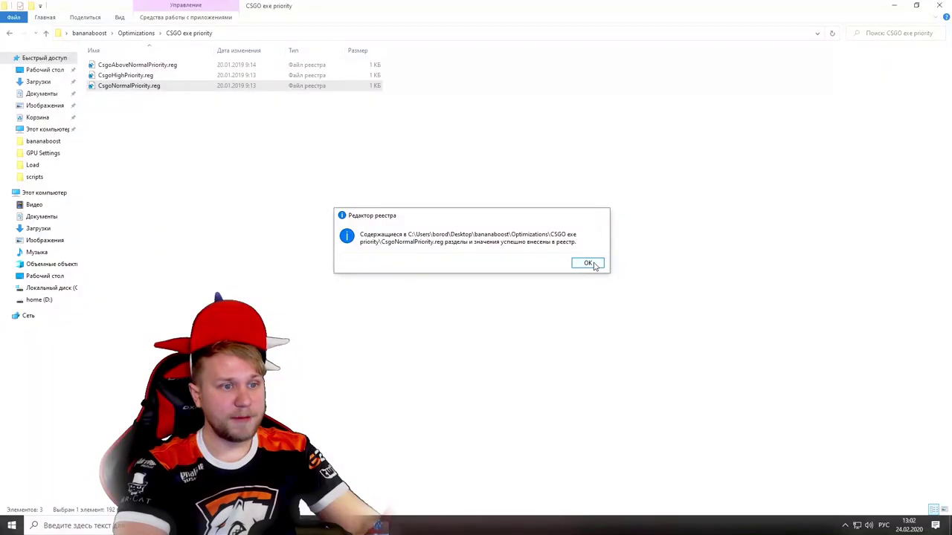
left_click(588, 263)
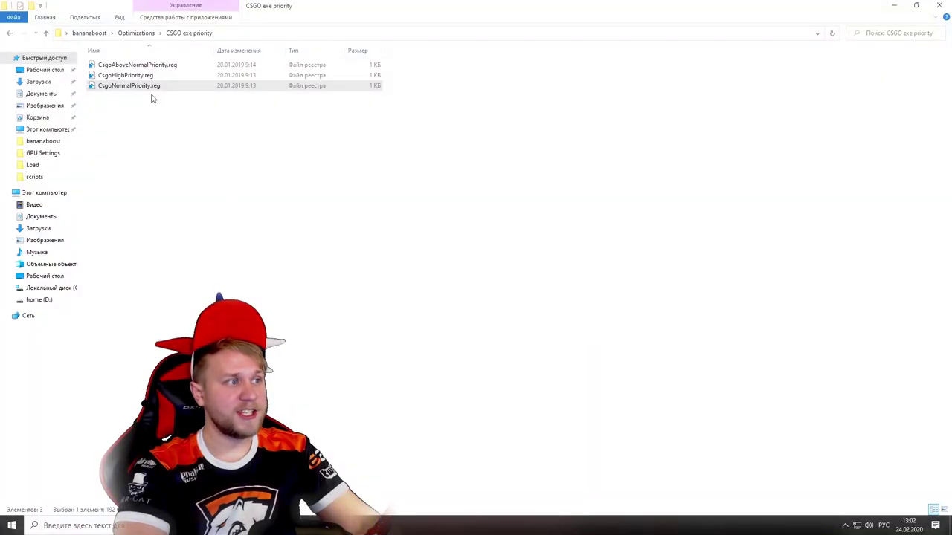
left_click(175, 149)
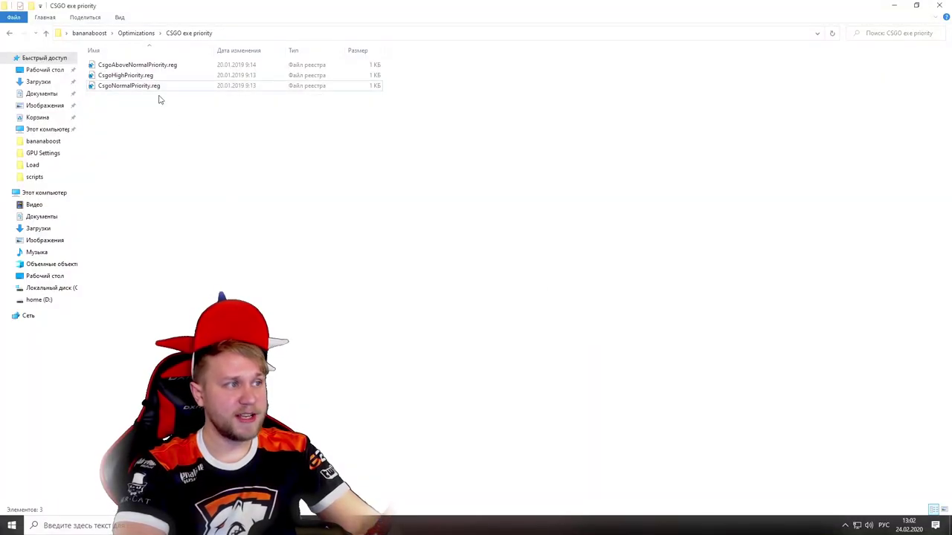
Step: Merge CsgoHighPriority.reg from the same folder into the registry
double_click(127, 75)
left_click(506, 269)
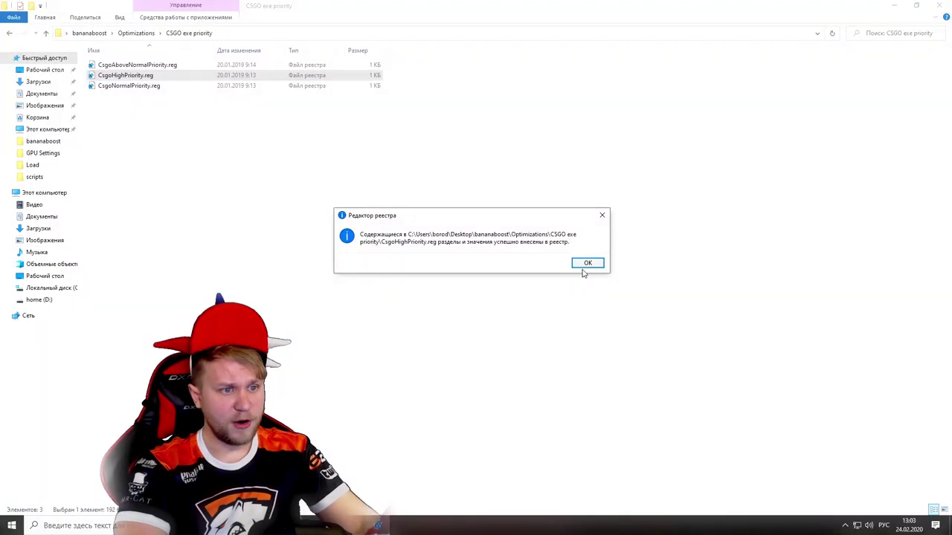
left_click(588, 264)
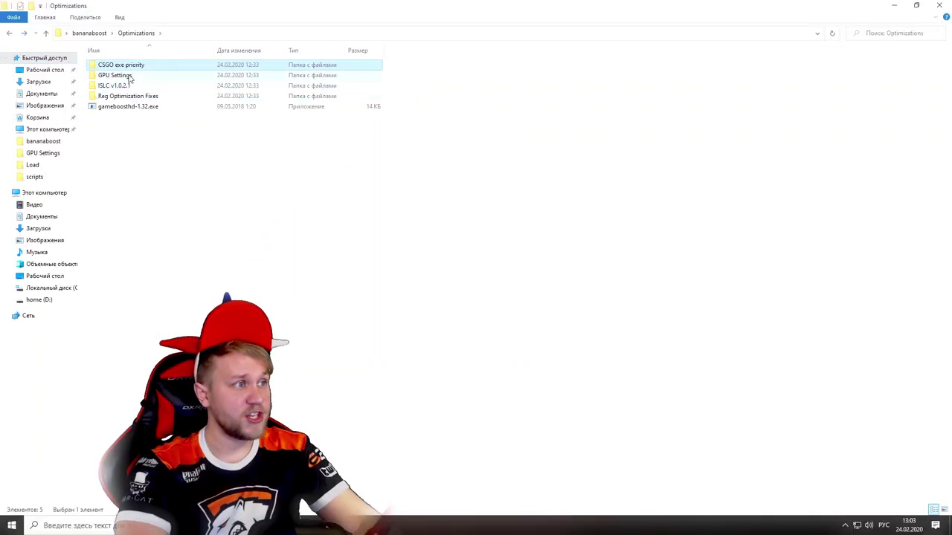
Step: Examine the NVIDIA Control Panel guide images step1.jpg, step2.jpg and step3.jpg in the GPU Settings folder, and return to Optimizations
double_click(119, 75)
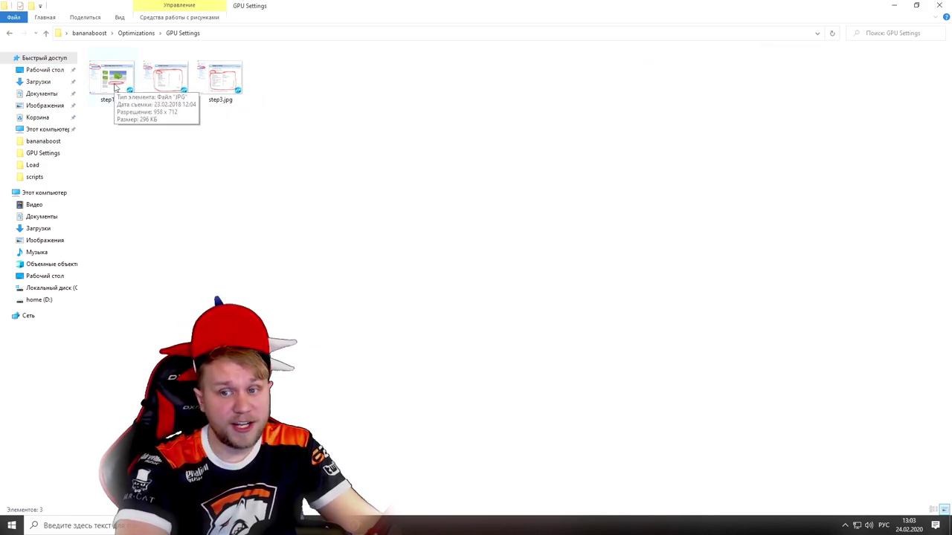
double_click(116, 87)
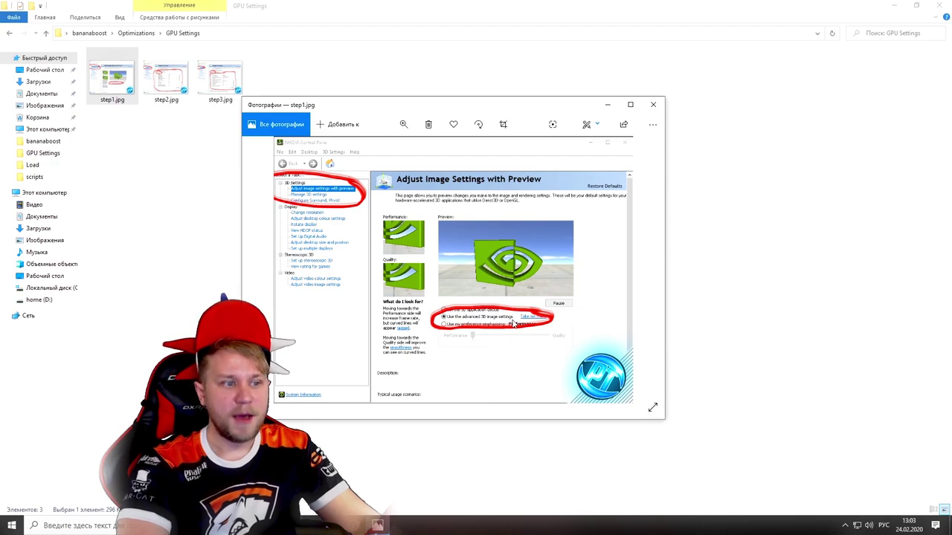
left_click(658, 108)
double_click(169, 84)
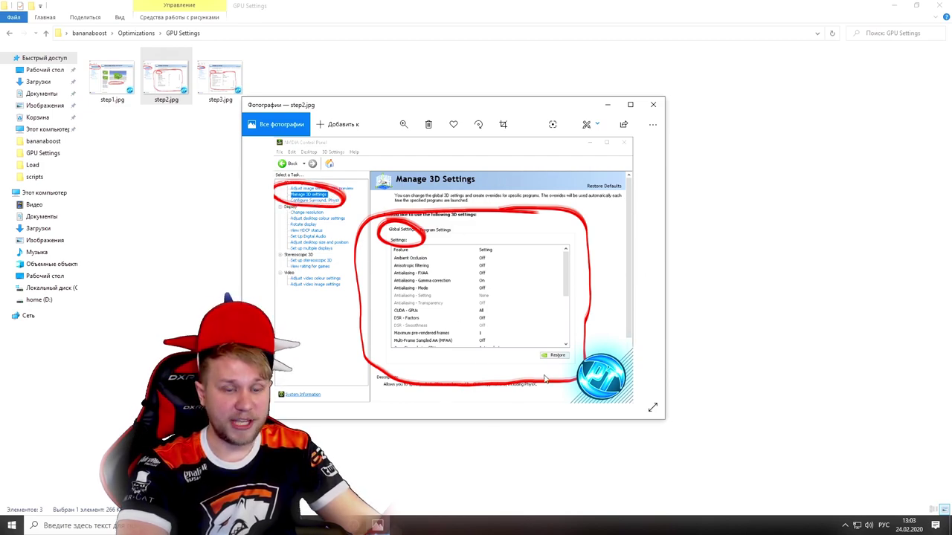
left_click(652, 104)
double_click(220, 78)
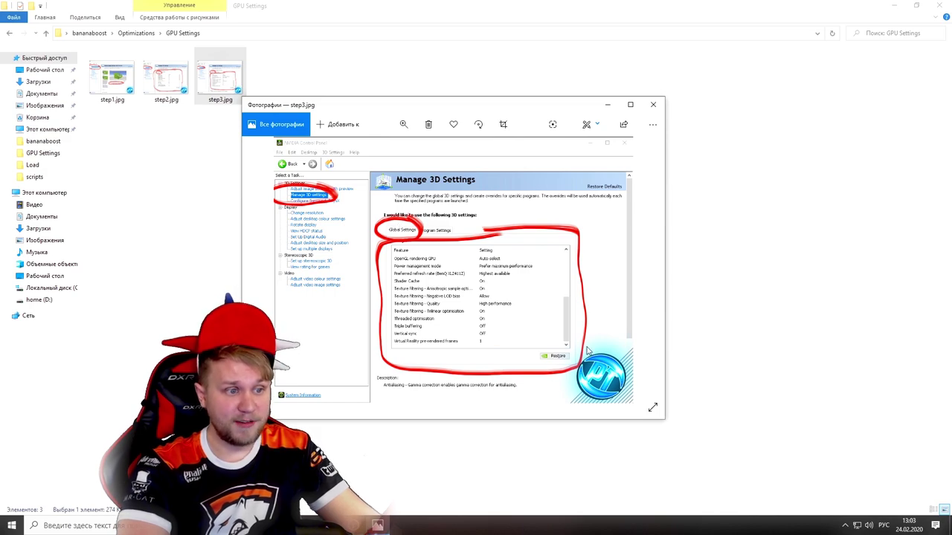
left_click(653, 104)
left_click(603, 185)
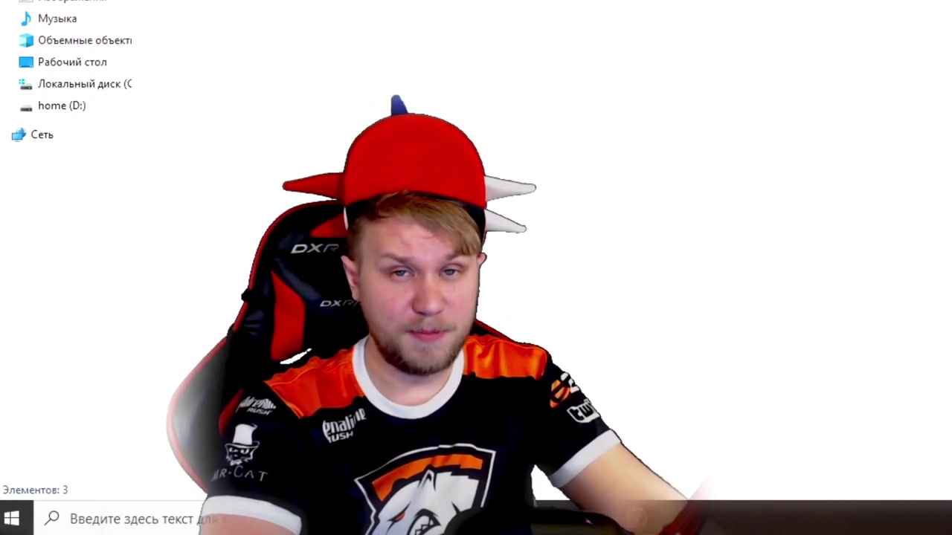
key("alt+Left")
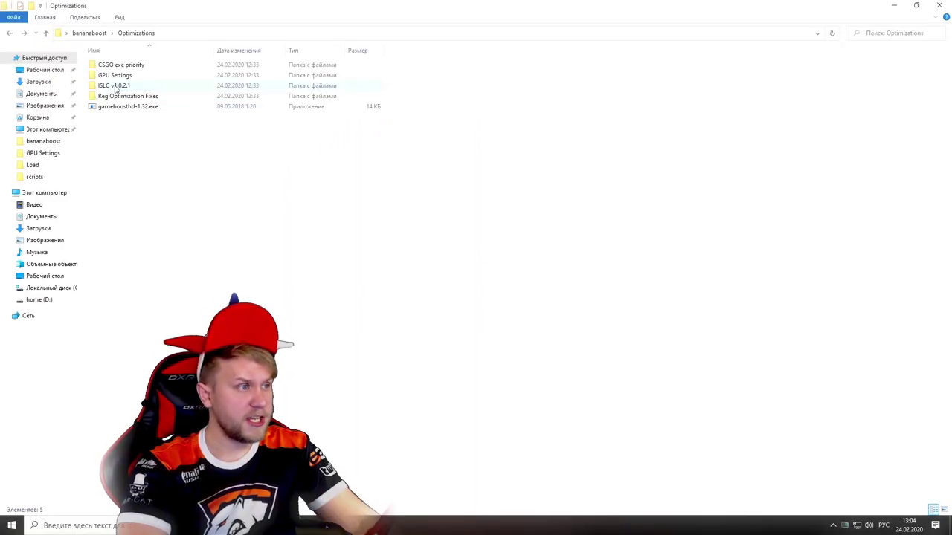
Step: Look through the ISLC v1.0.2.1 folder for the Intelligent standby list cleaner application, and return to Optimizations
key("Return")
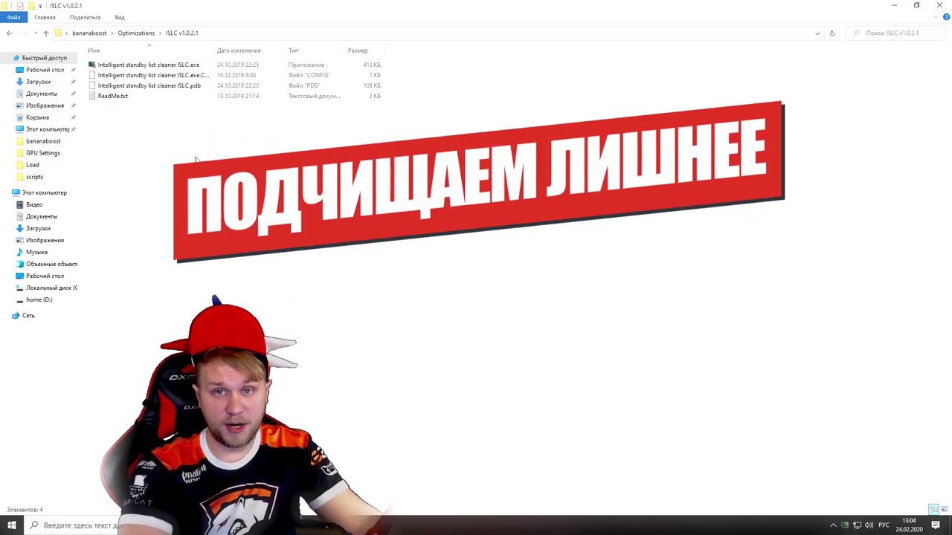
left_click(144, 67)
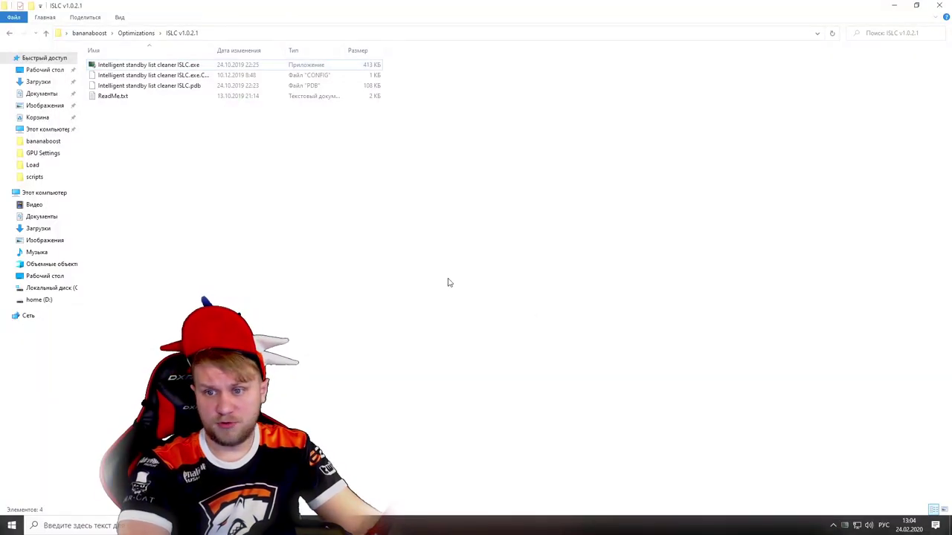
left_click(9, 34)
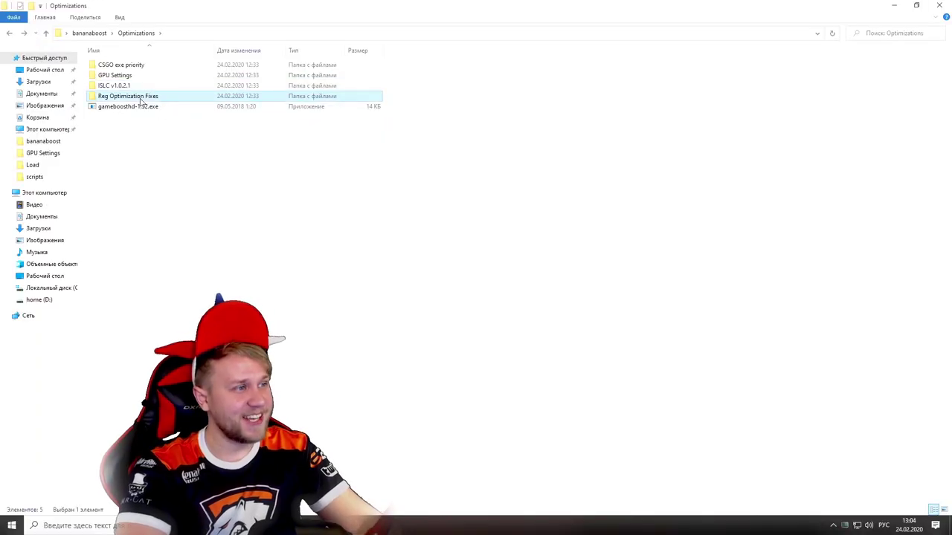
Step: Merge Disable DVR 1.reg from the Reg Optimization Fixes folder into the registry
double_click(141, 97)
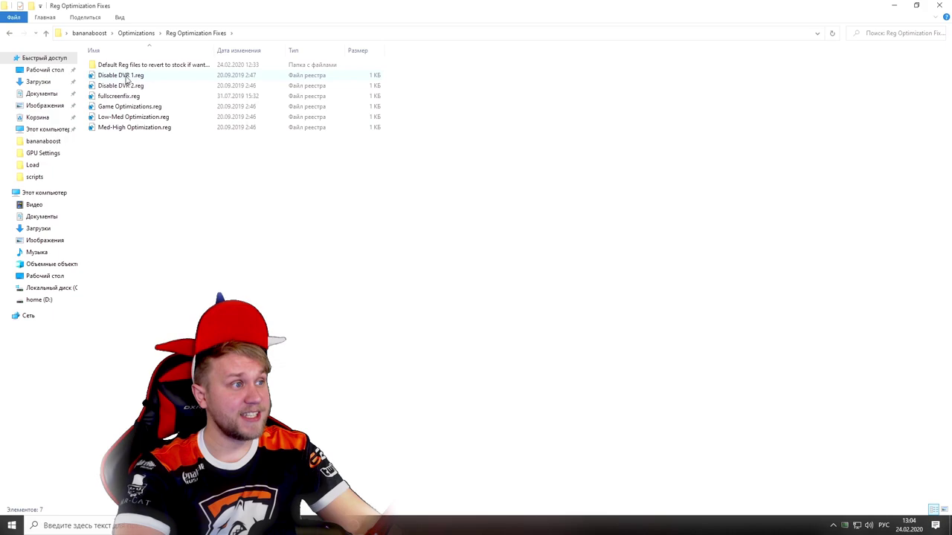
double_click(128, 76)
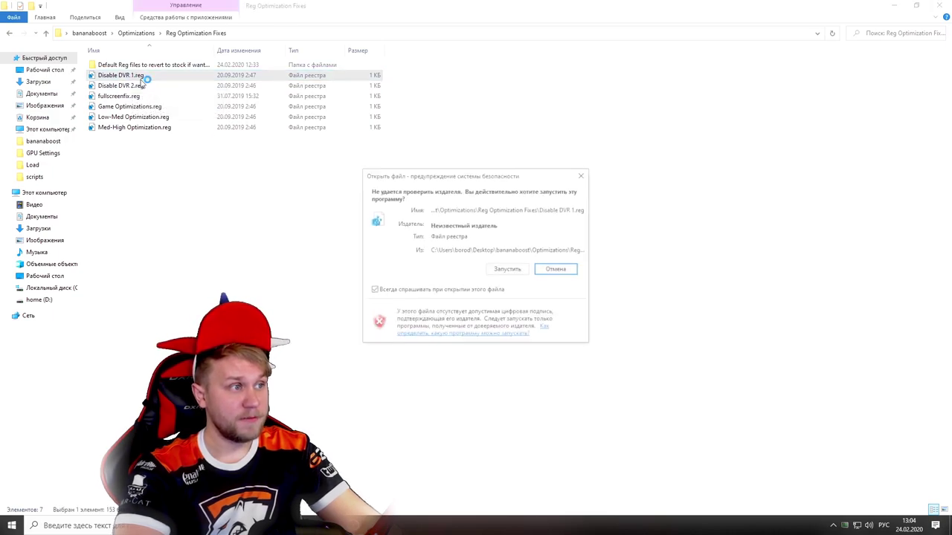
left_click(508, 271)
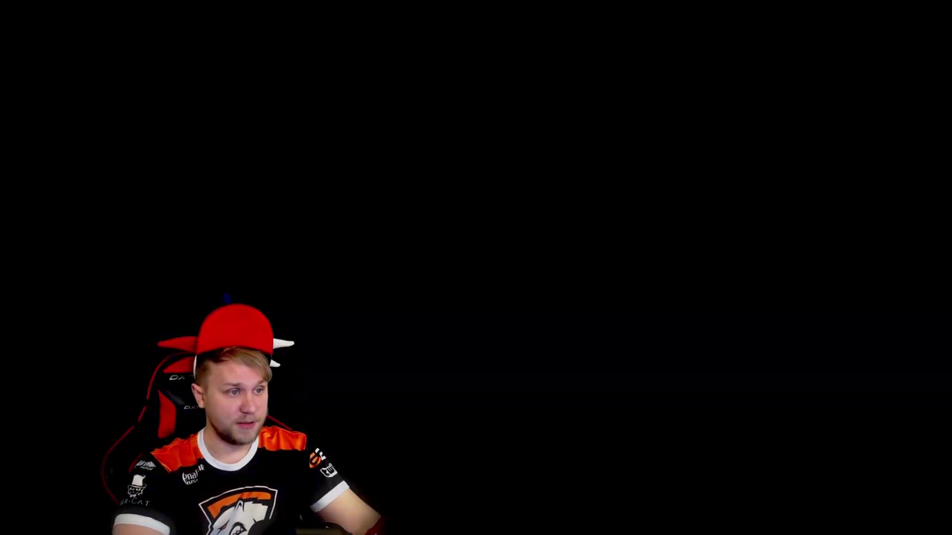
left_click(572, 264)
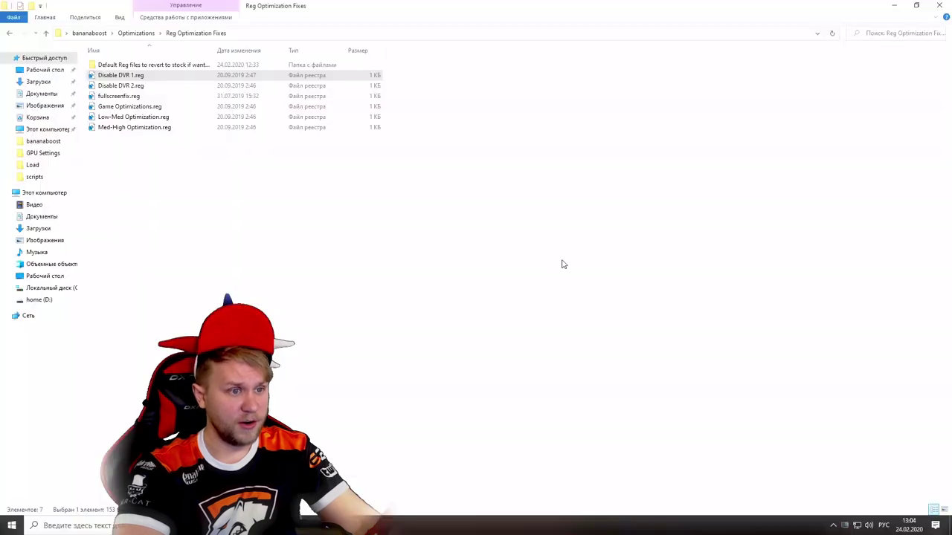
Step: Merge Disable DVR 2.reg from the Reg Optimization Fixes folder into the registry
double_click(128, 86)
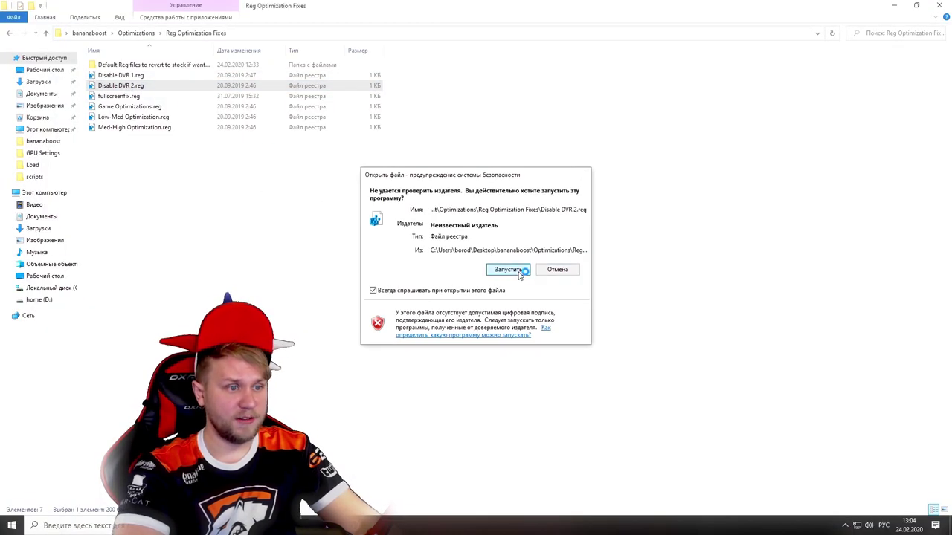